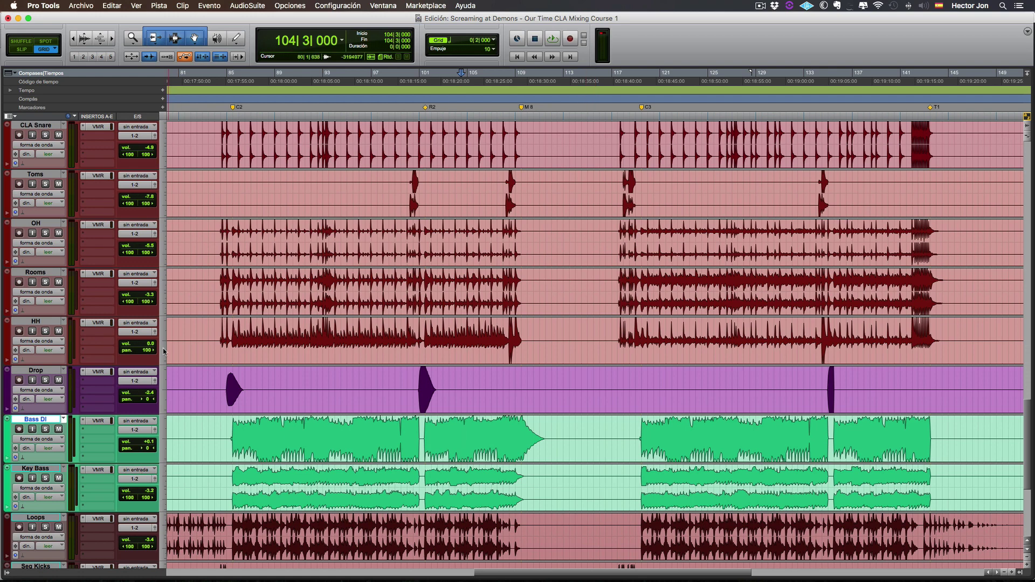
Step: Bypass the VMR inserts on the Bass DI and Key Bass tracks and place the edit cursor at 85|1|000
left_click(223, 125)
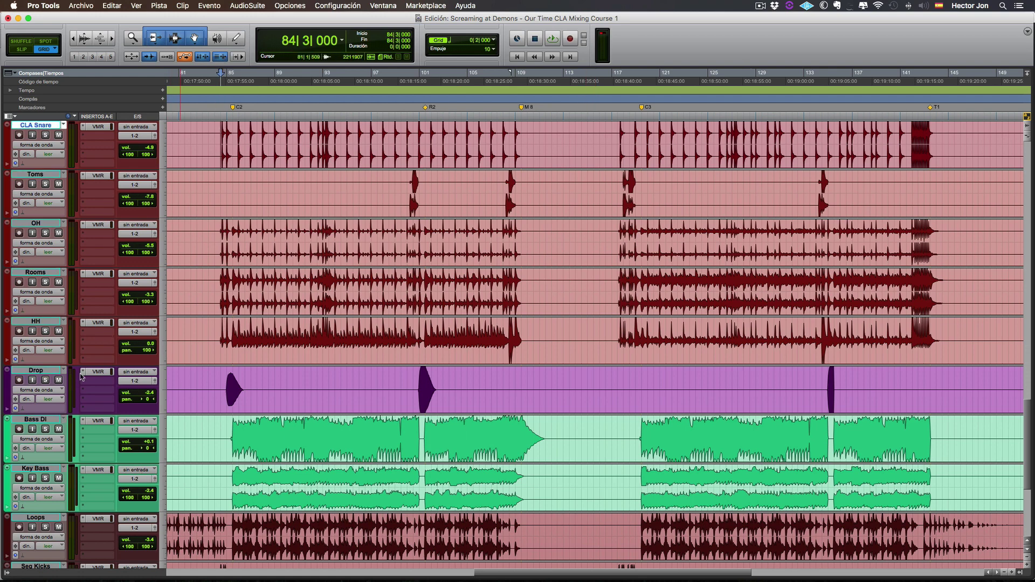
left_click(94, 422, "super")
left_click(94, 470, "super")
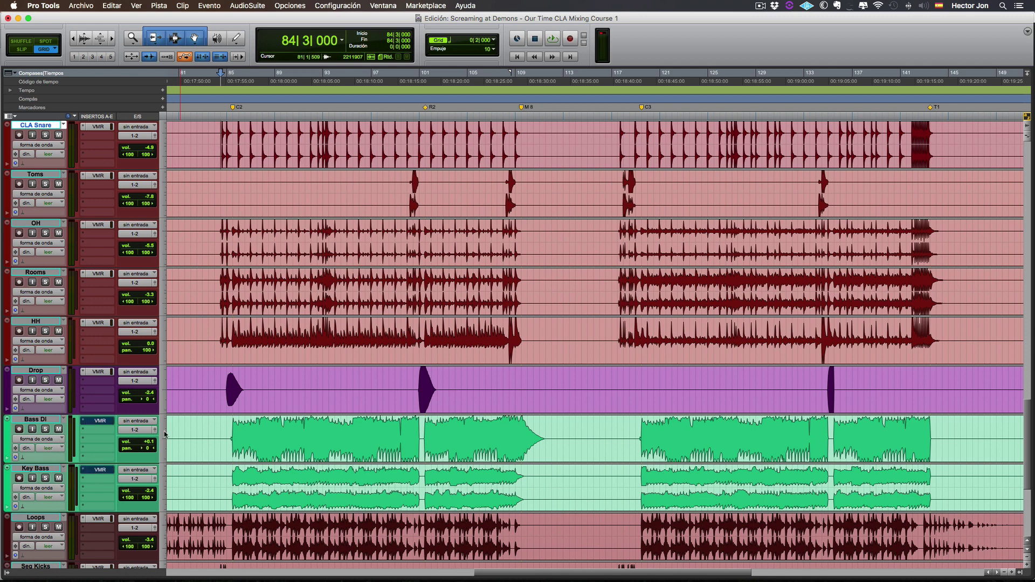
left_click(229, 430)
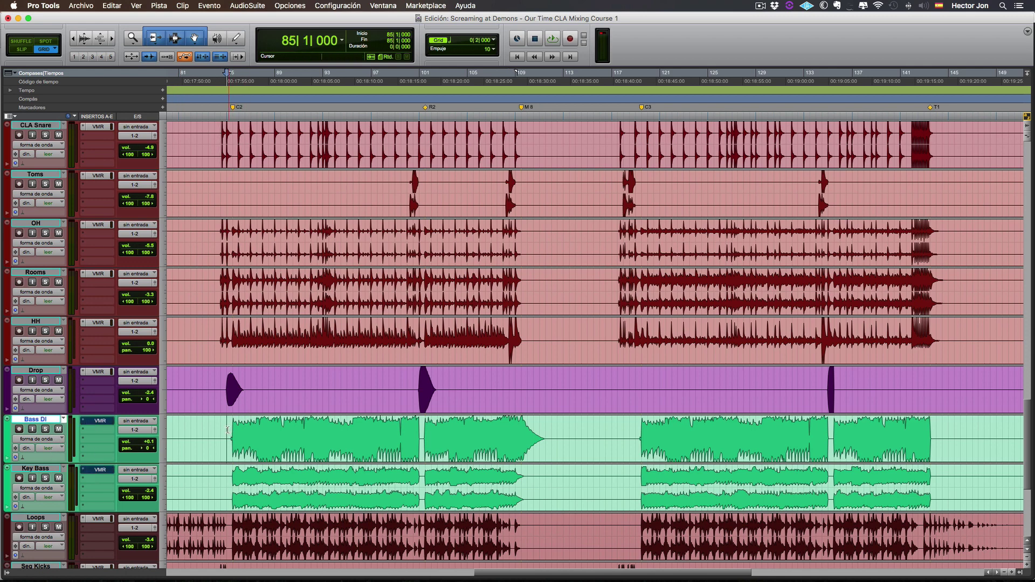
Step: Reactivate the VMR inserts on Bass DI and Key Bass and listen to the processed mix from bar 85
left_click(97, 421, "super")
left_click(100, 470, "super")
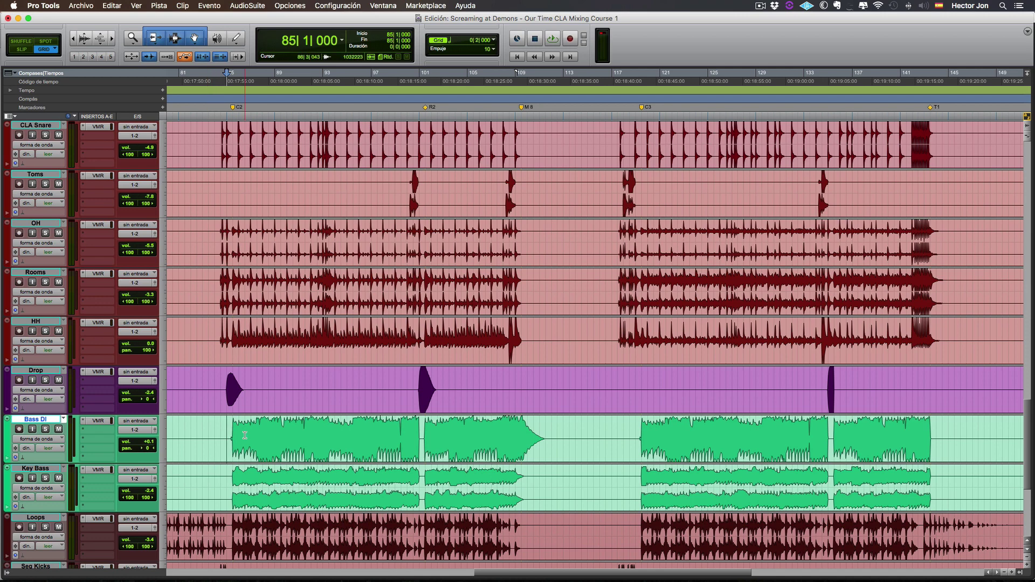
key("space")
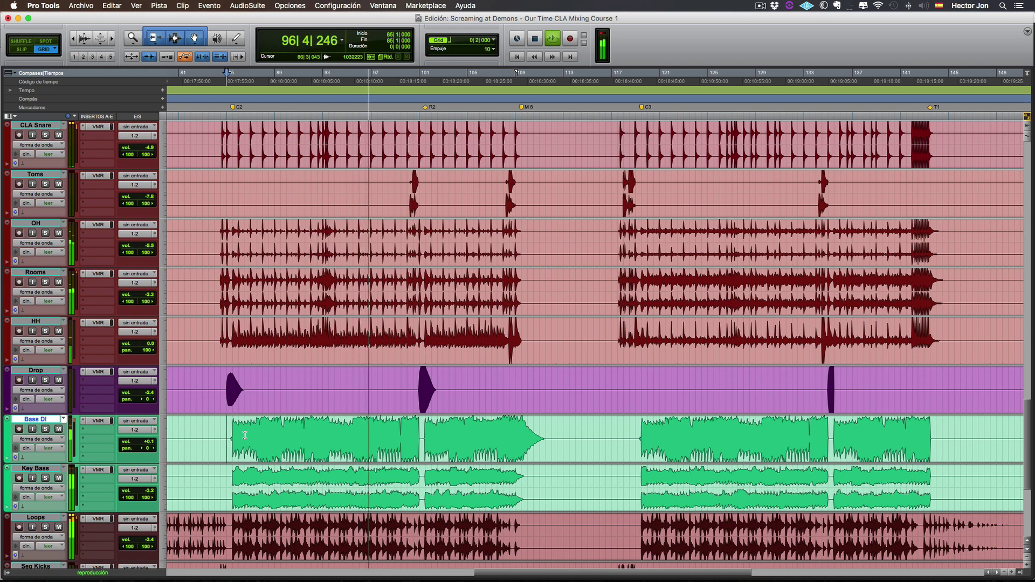
key("space")
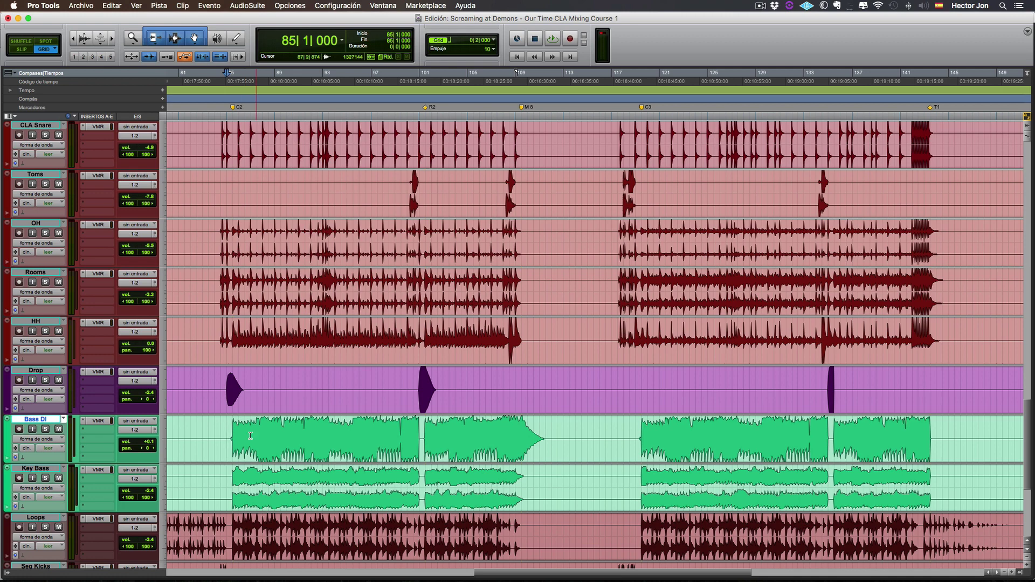
Step: Bypass VMR on Bass DI and Key Bass, solo Bass DI and listen to it from 85|3|000
left_click(108, 421, "super")
left_click(106, 471, "super")
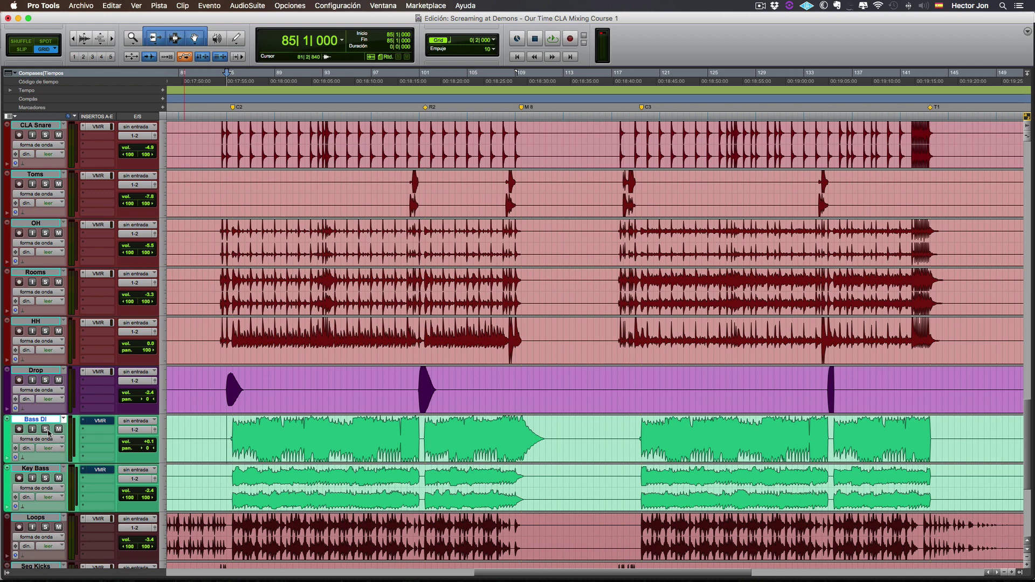
left_click(234, 434)
key("shift+s")
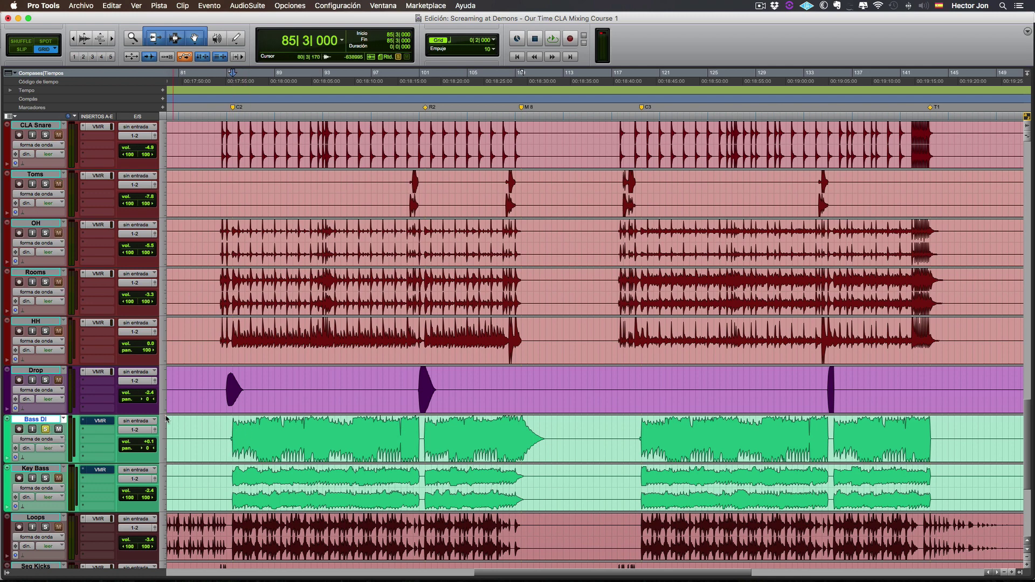
key("space")
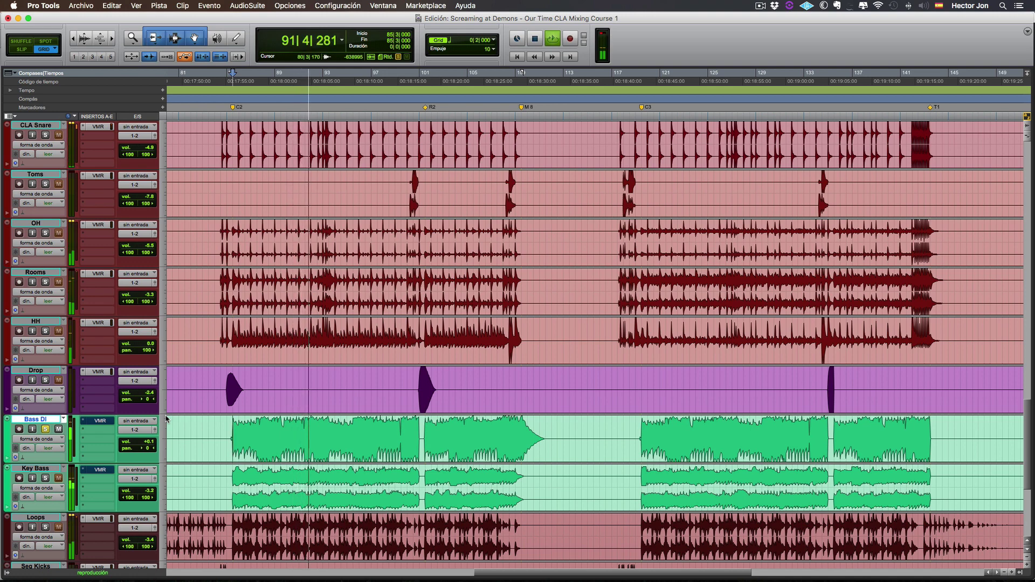
key("space")
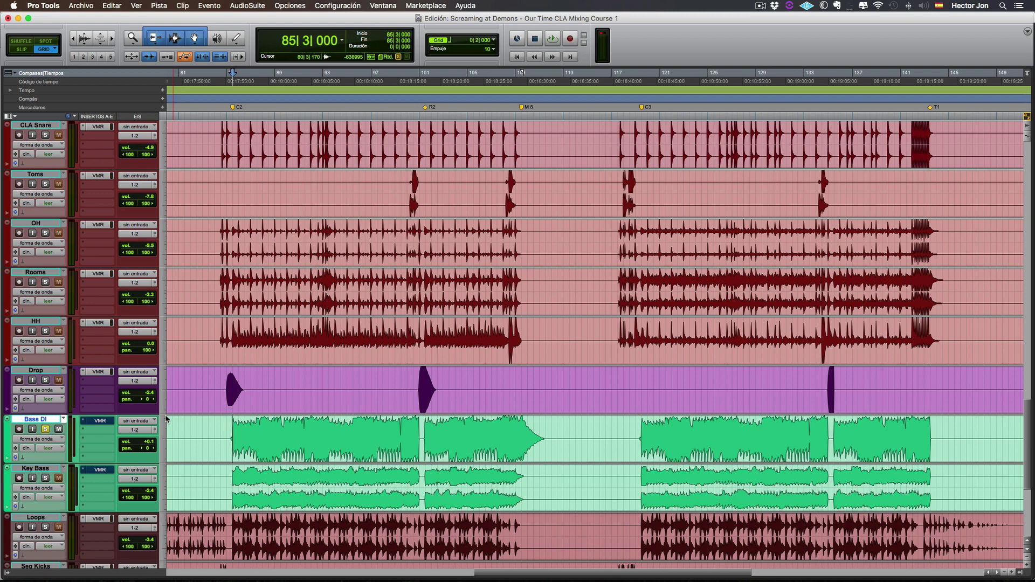
Step: Switch the solo from Bass DI to Key Bass and listen to the unprocessed track from 85|3|000
left_click(46, 429)
left_click(45, 478)
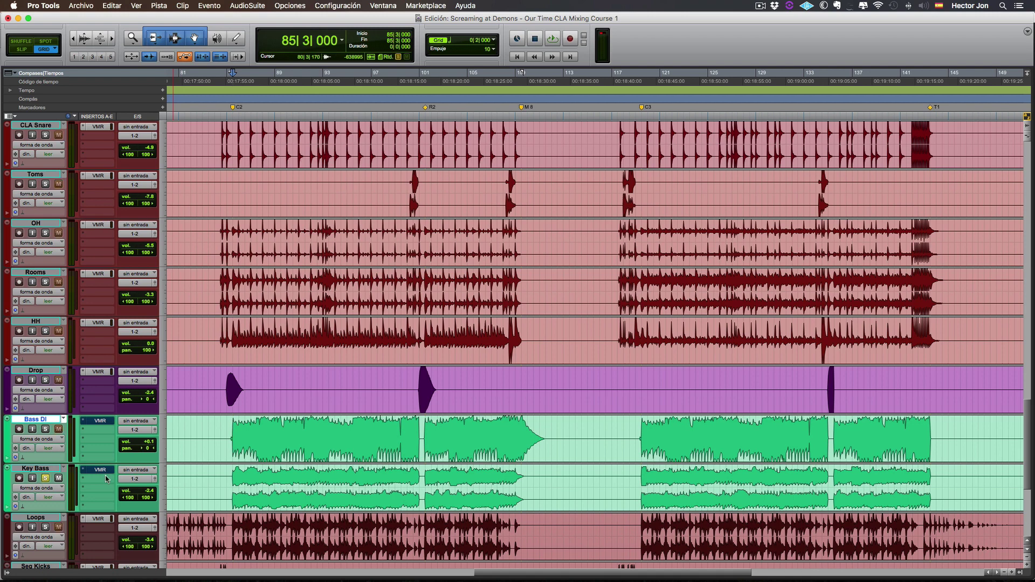
left_click(233, 477)
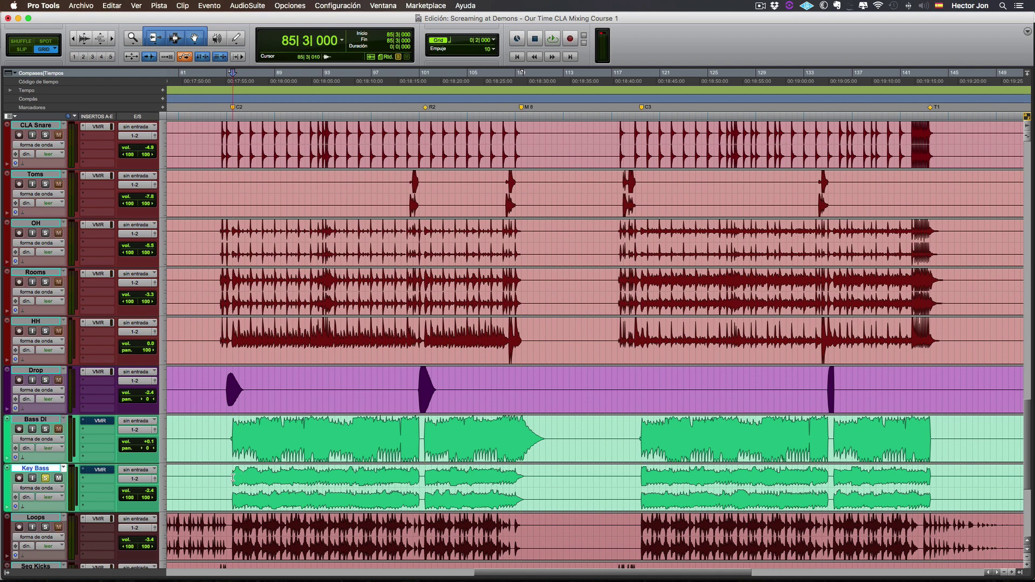
key("space")
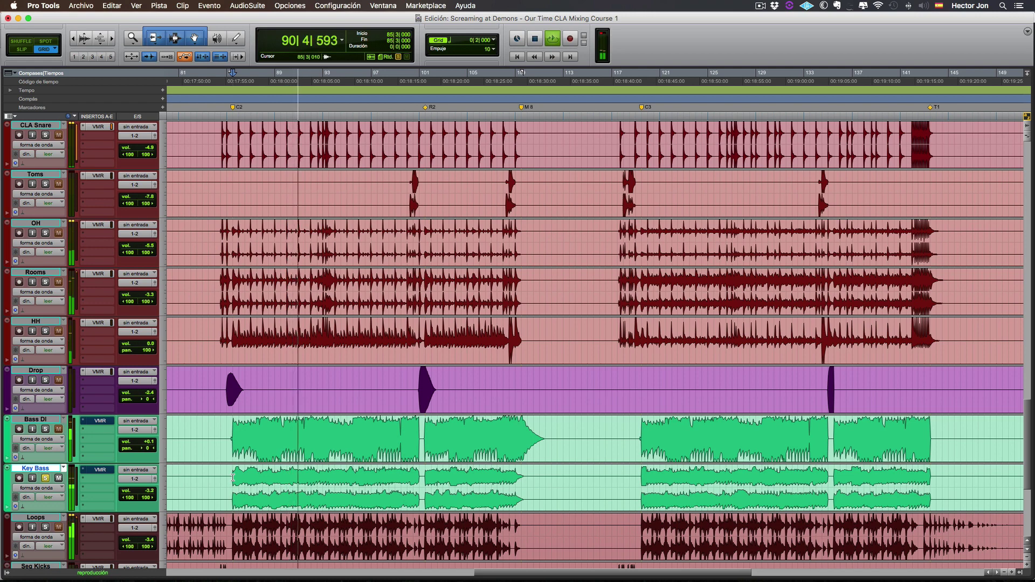
key("space")
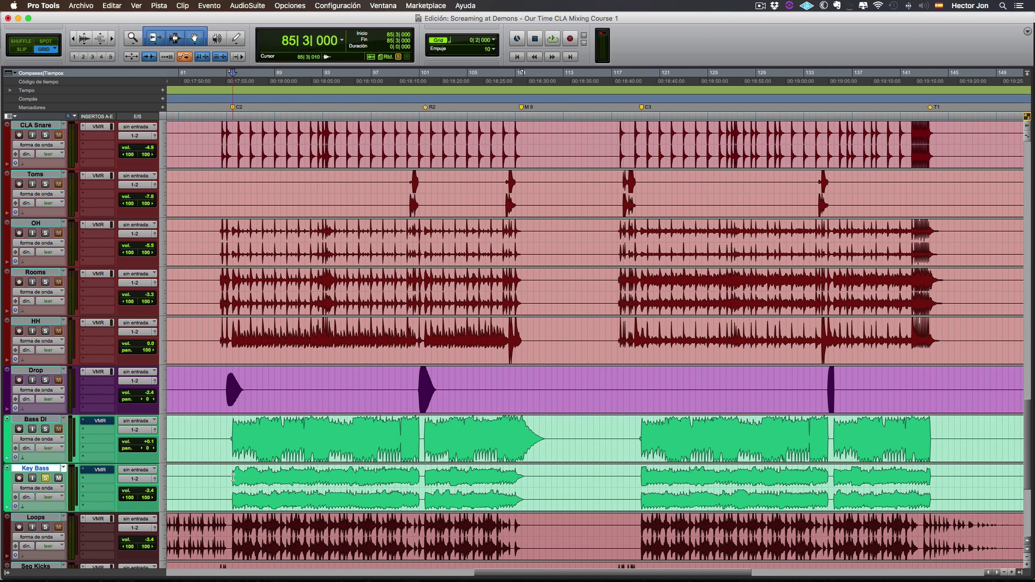
Step: Switch the solo back to Bass DI, open its Virtual Mix Rack and take the plug-in out of bypass
left_click(45, 478)
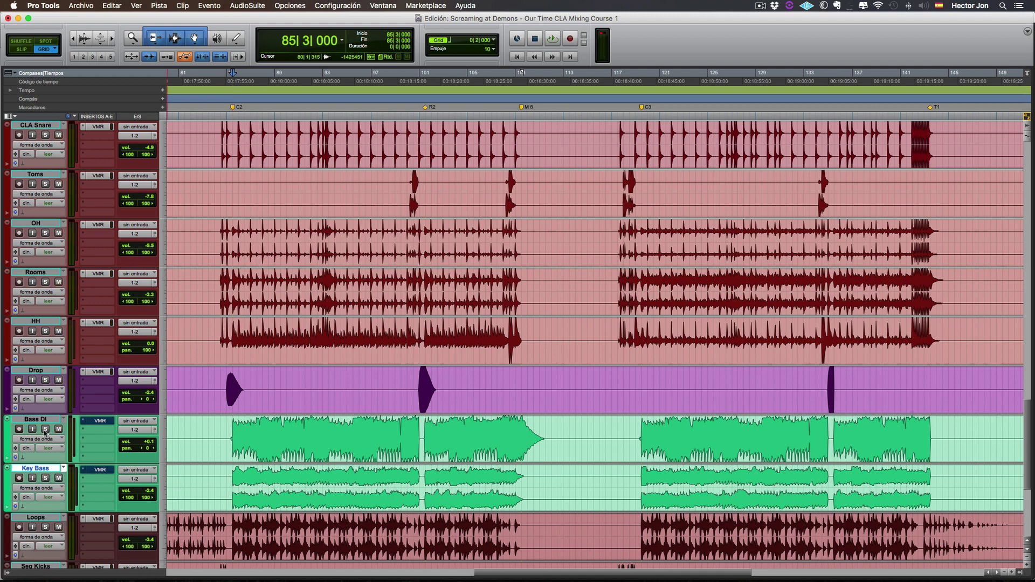
left_click(45, 430)
left_click(99, 421)
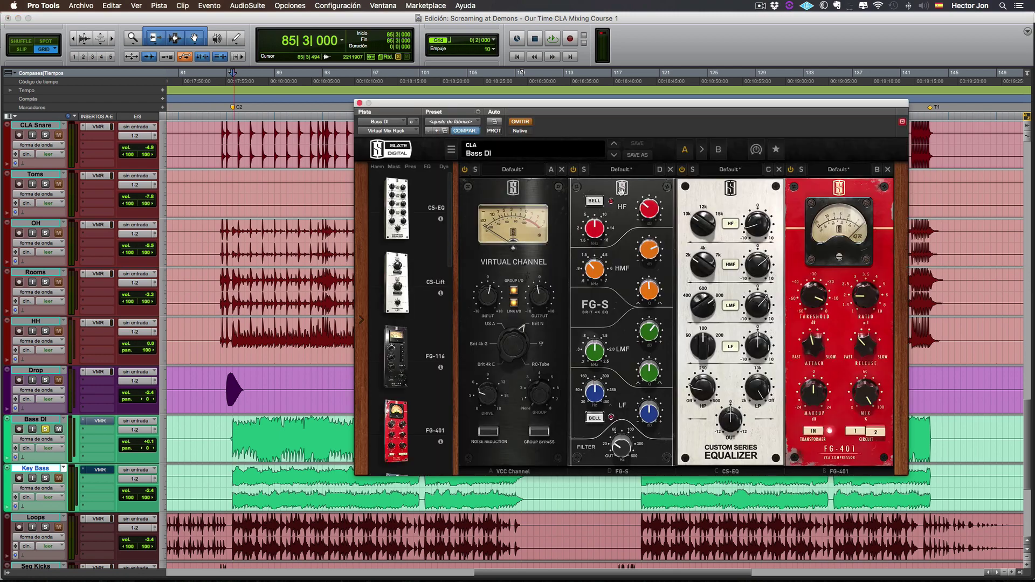
left_click_drag(575, 103, 522, 101)
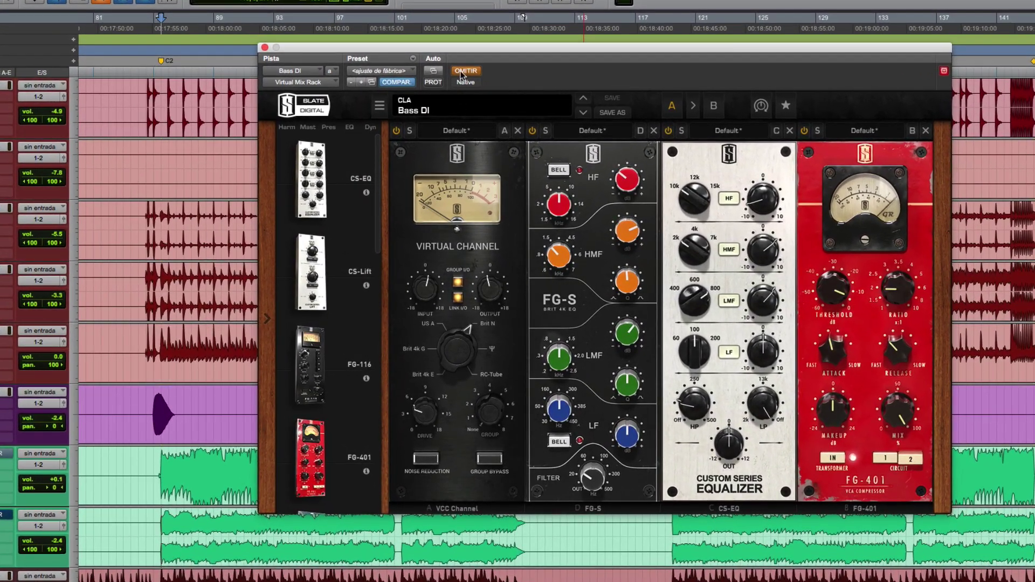
left_click(461, 70)
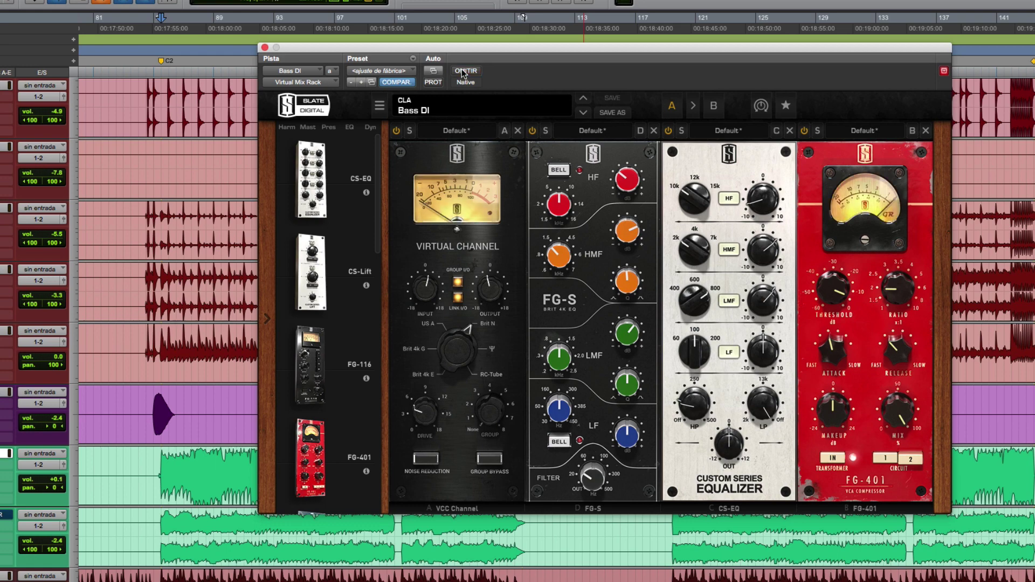
Step: Turn off the FG-S, CS-EQ and FG-401 modules and listen to Bass DI through the Virtual Channel alone
left_click(533, 131)
left_click(805, 132)
left_click(805, 132)
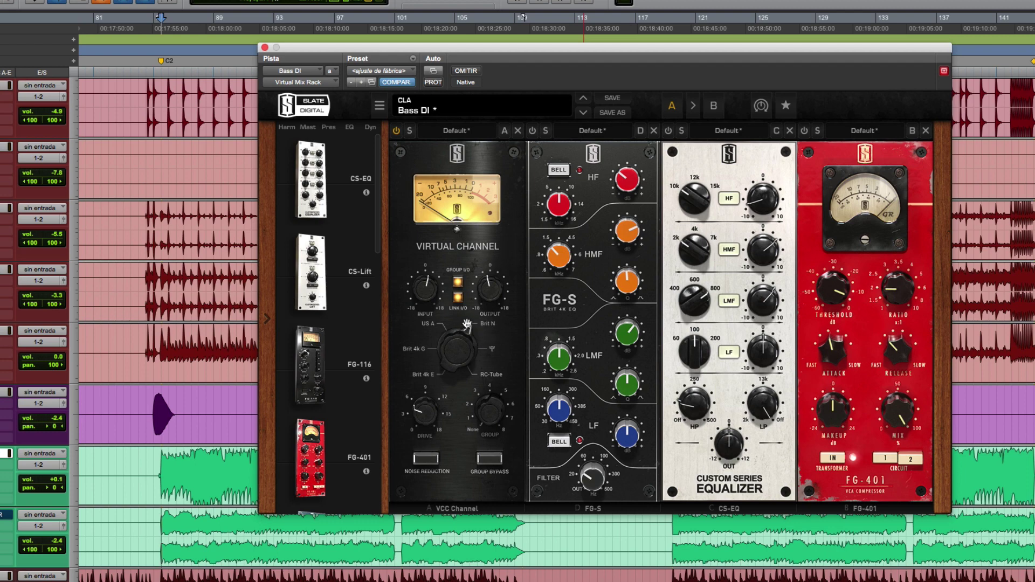
key("space")
key("space")
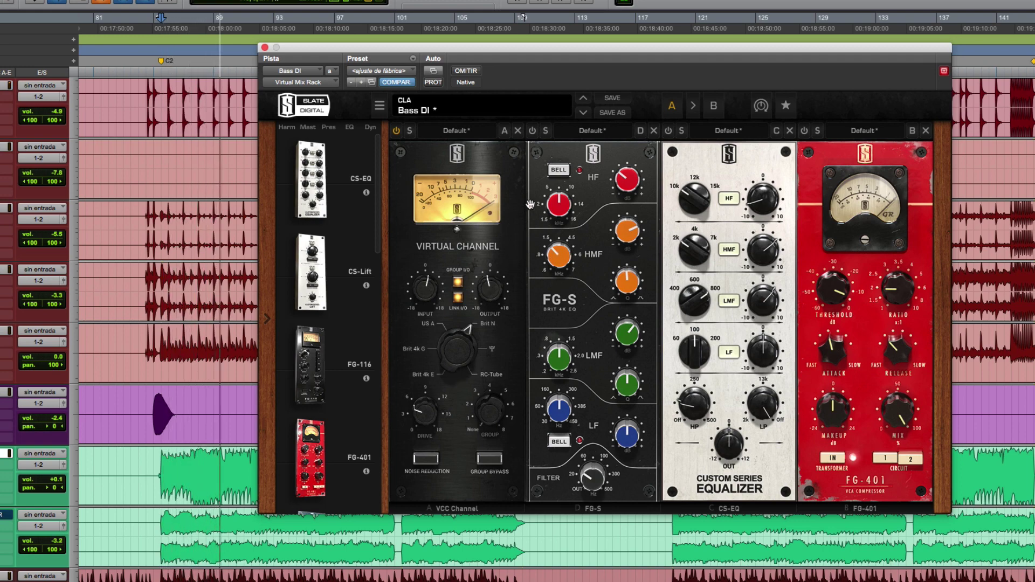
Step: Turn on the FG-S equalizer, review its midrange bands and filter, and compare the bass with and without it
left_click(533, 131)
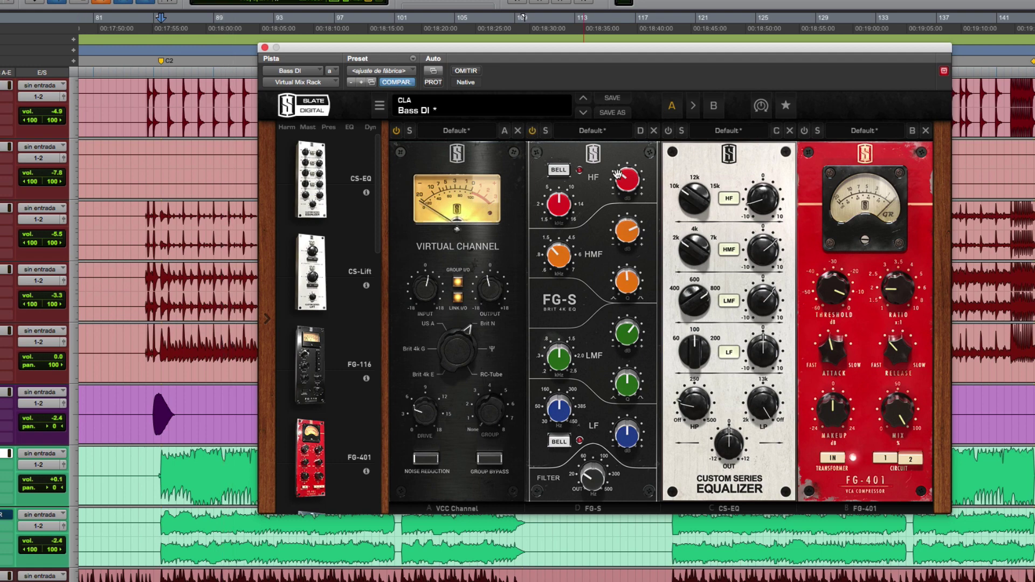
mouse_move(557, 360)
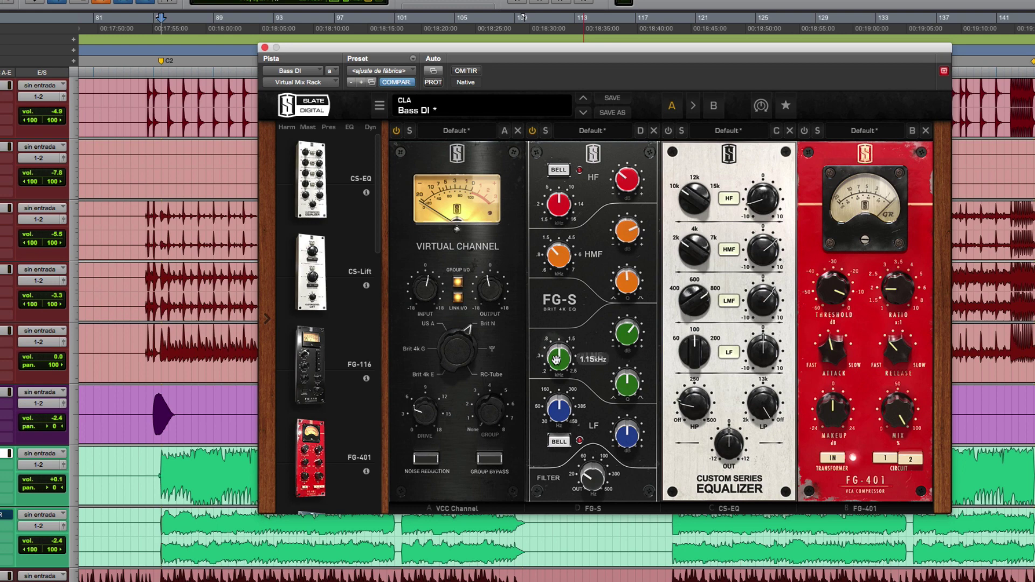
mouse_move(631, 339)
mouse_move(591, 478)
left_click(624, 233)
left_click(556, 259)
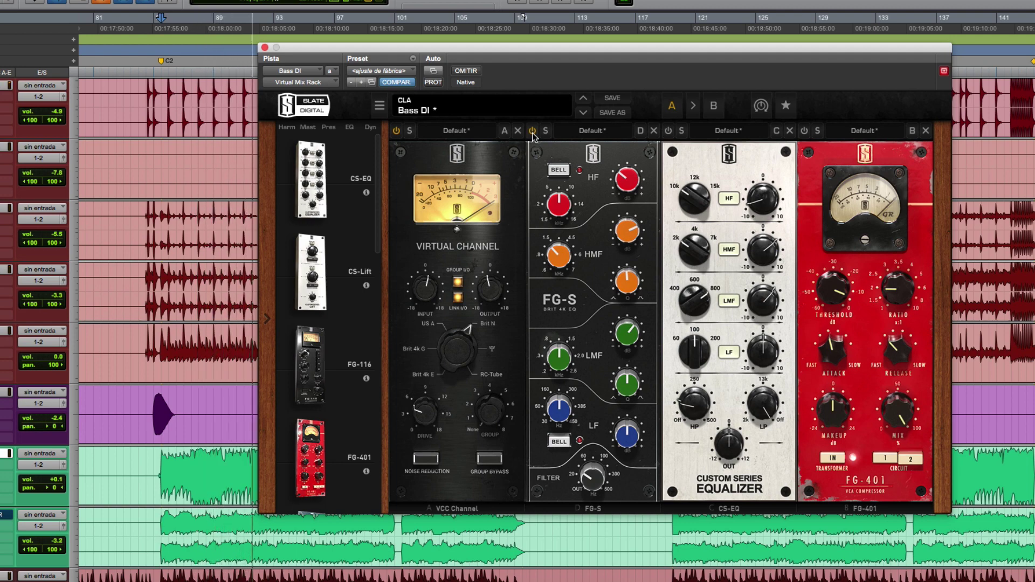
left_click(533, 132)
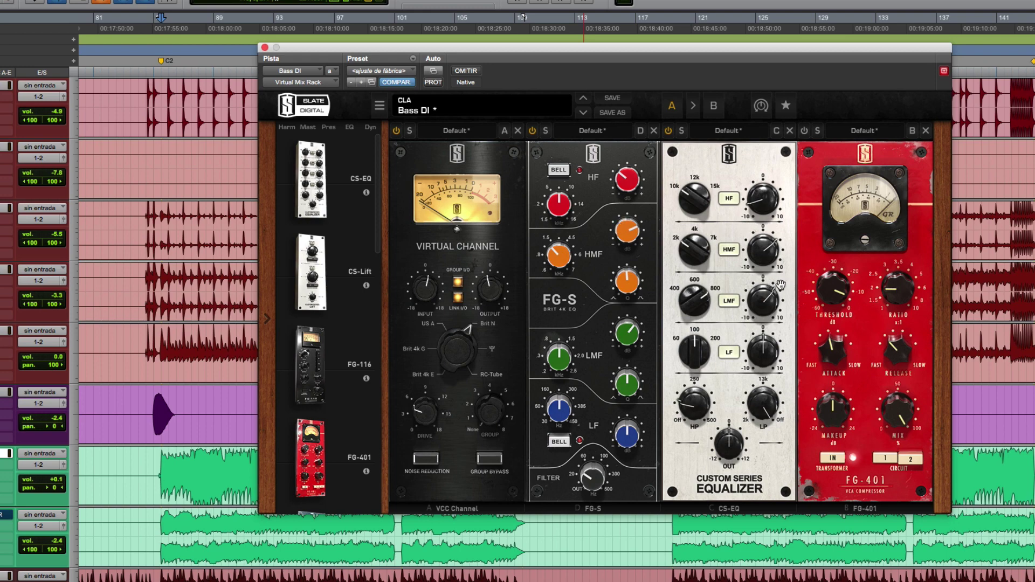
Step: Examine the CS-EQ's HF, HMF, LMF and high-pass settings while listening to Bass DI
mouse_move(760, 201)
mouse_move(772, 257)
mouse_move(698, 260)
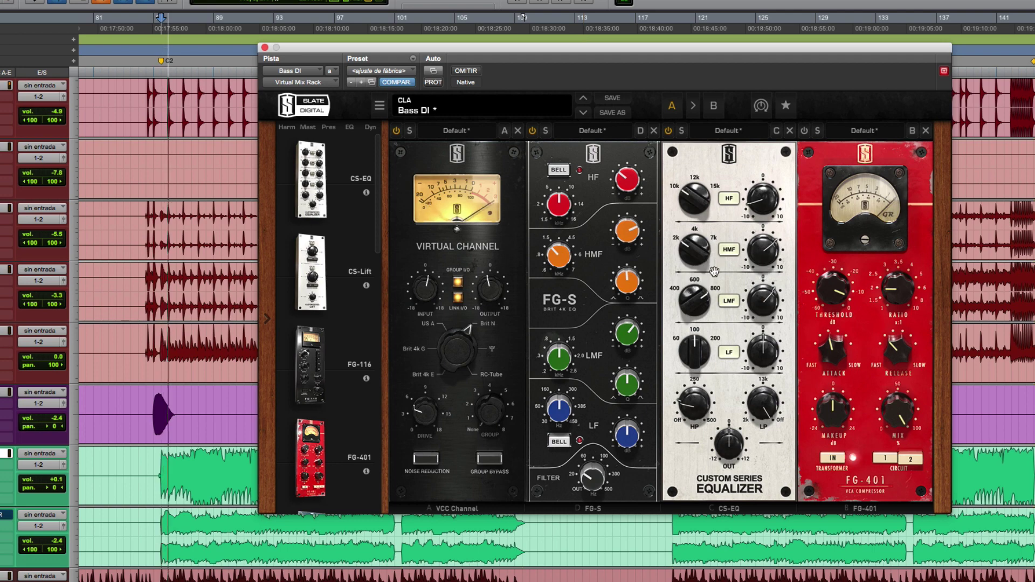
left_click_drag(747, 262, 762, 275)
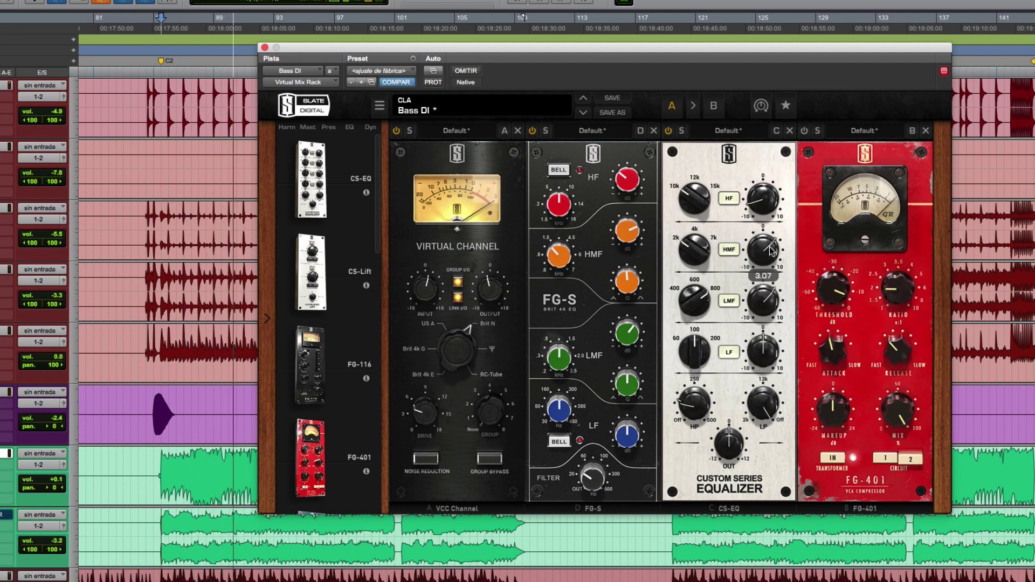
key("space")
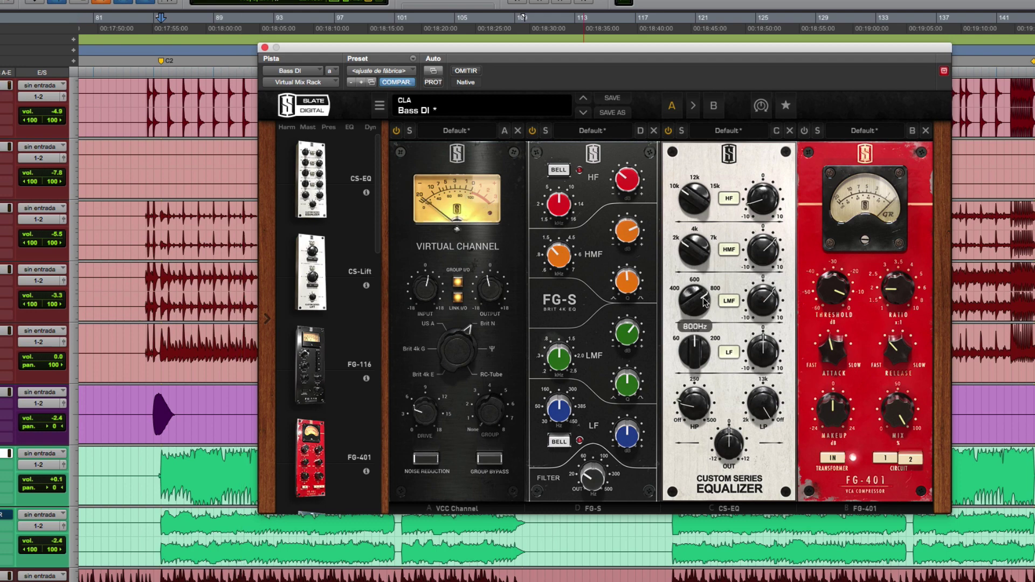
mouse_move(762, 302)
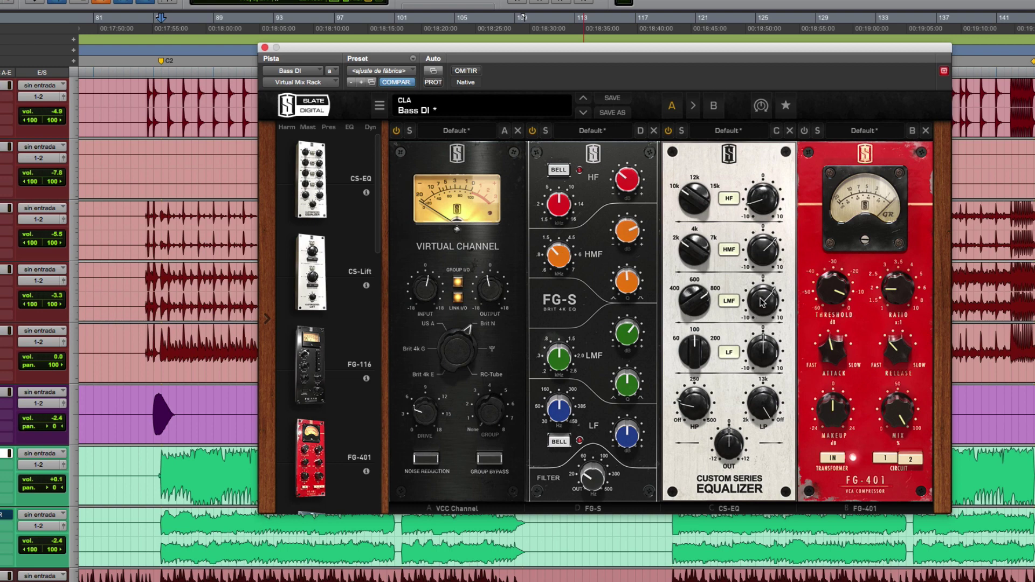
mouse_move(703, 413)
Step: Turn on the FG-401 compressor, review its attack, release and ratio, and listen to the compressed bass
left_click(805, 133)
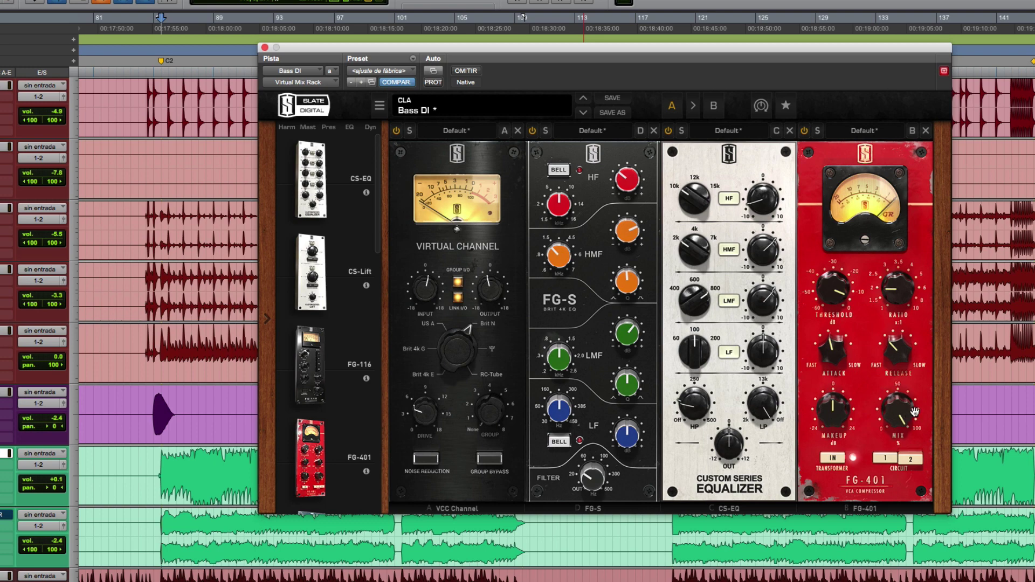
mouse_move(842, 353)
mouse_move(906, 356)
mouse_move(899, 301)
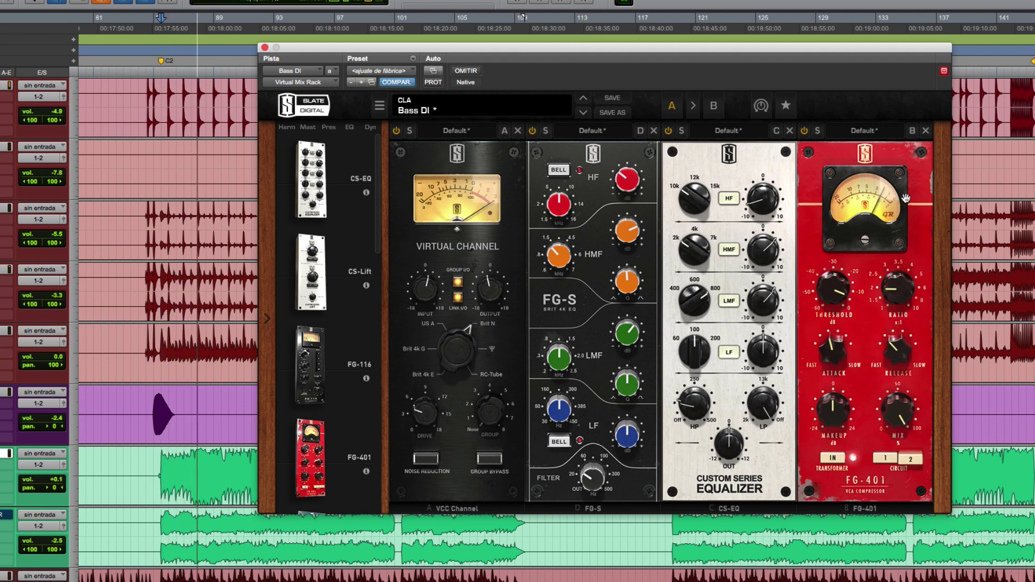
key("space")
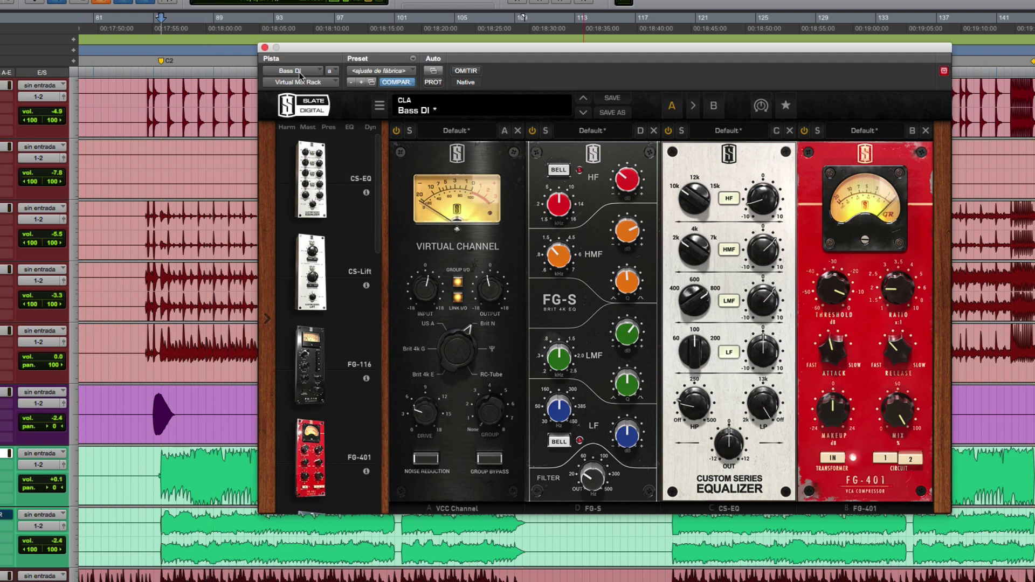
Step: Close the Bass DI rack, then reactivate and open the Virtual Mix Rack on Key Bass
left_click(265, 47)
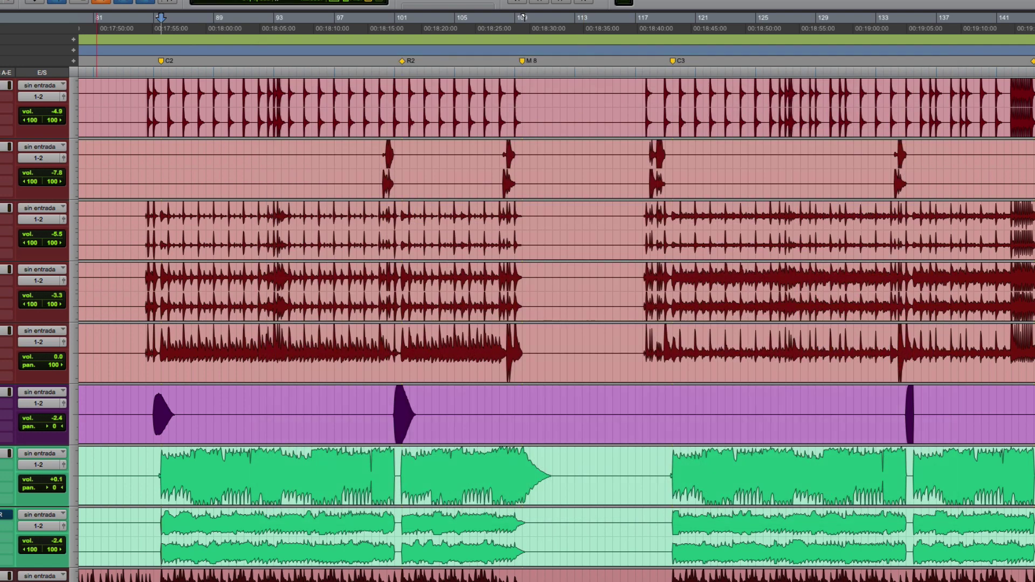
left_click(0, 518, "super")
left_click(3, 515)
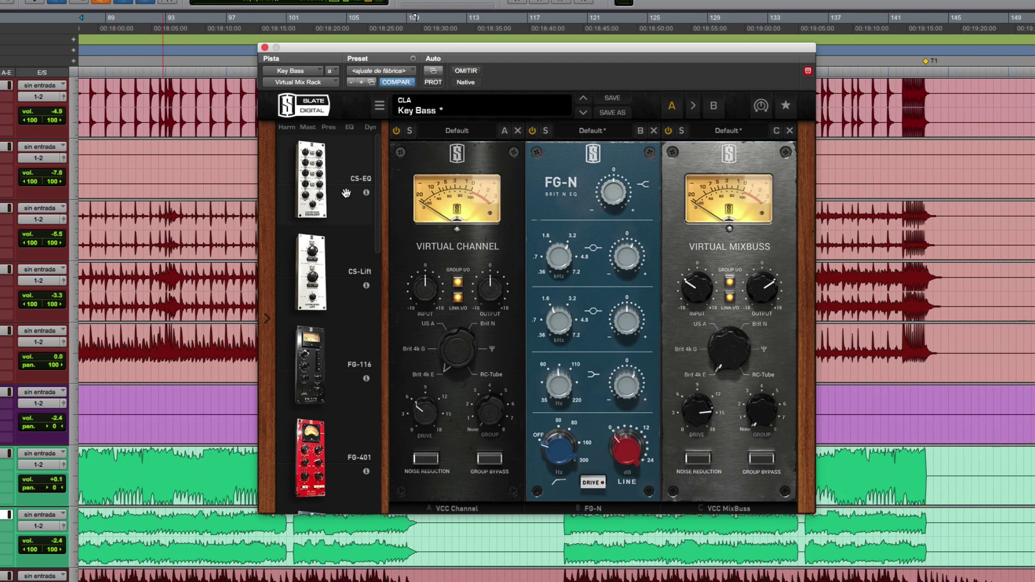
Step: Listen to Key Bass through its Virtual Mix Rack and return the timeline to the start of the section
key("space")
left_click(40, 483)
key("space")
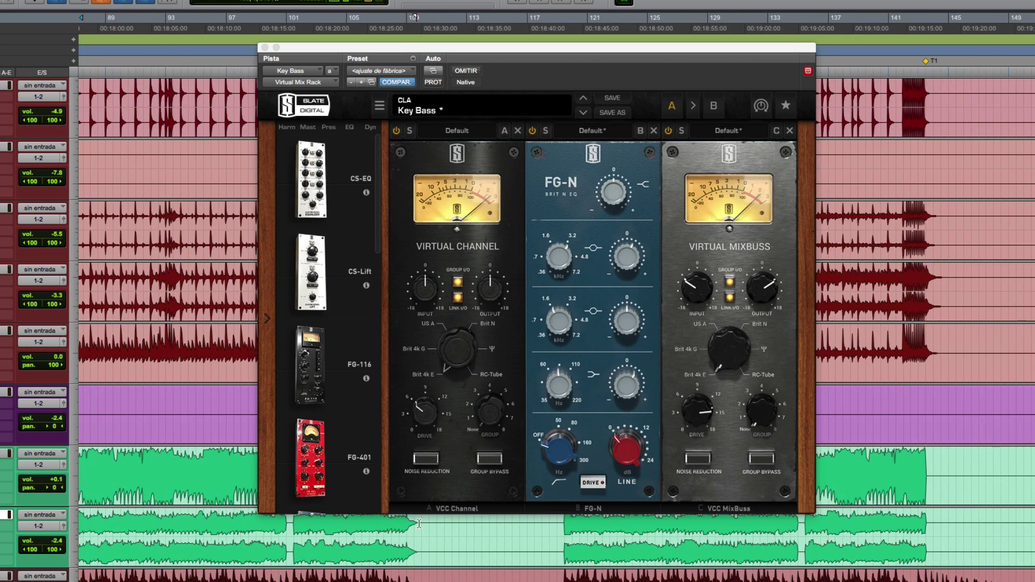
scroll(334, 533, "left", 5)
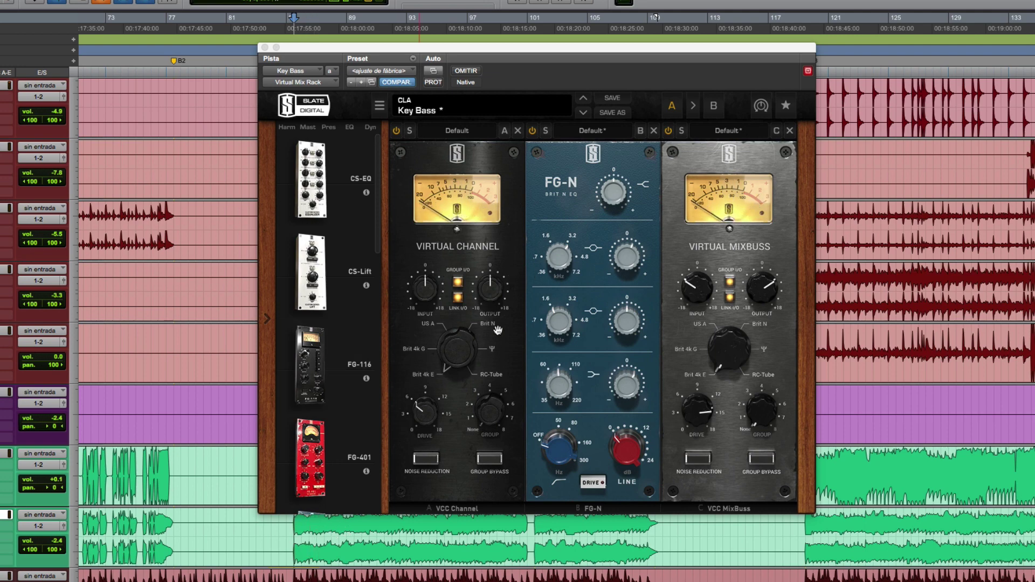
Step: Examine the Key Bass rack's Virtual Channel console type, FG-N low and high-mid EQ bands, and Virtual Mixbuss drive
left_click(466, 348)
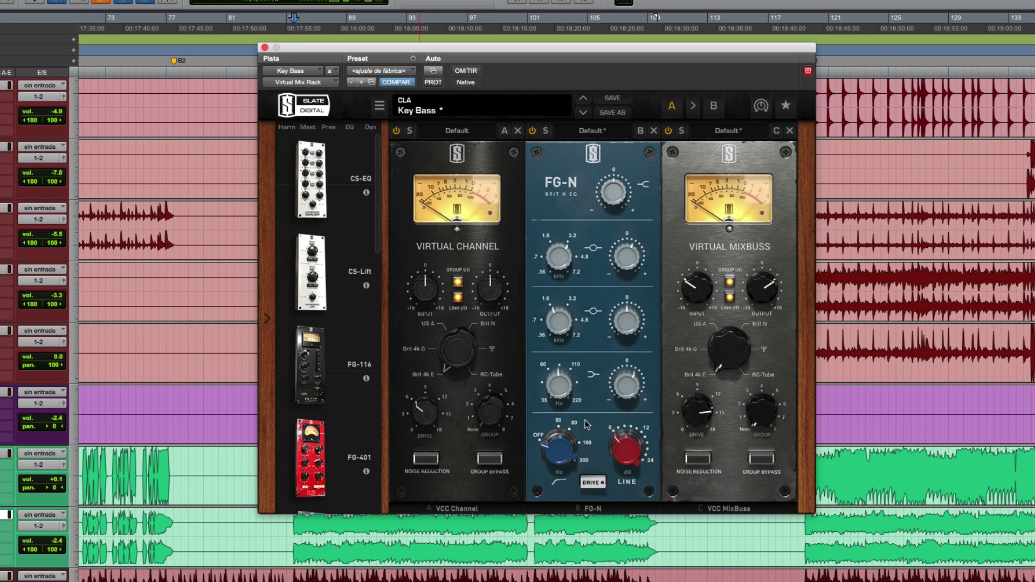
mouse_move(558, 399)
mouse_move(624, 386)
mouse_move(635, 268)
mouse_move(712, 417)
Step: Play Key Bass and compare its sound with the Virtual Mixbuss module switched off and back on
key("space")
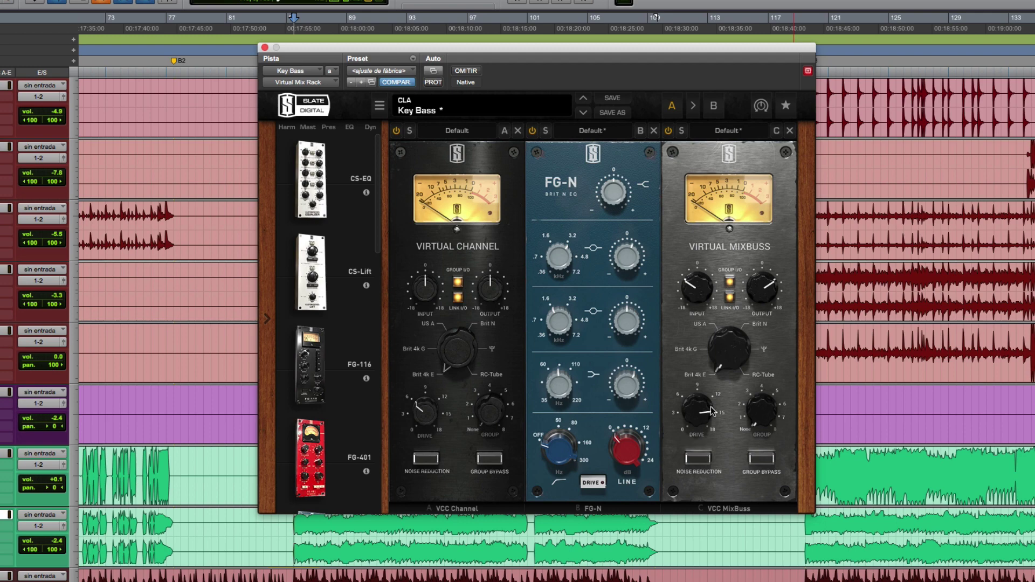
left_click(669, 132)
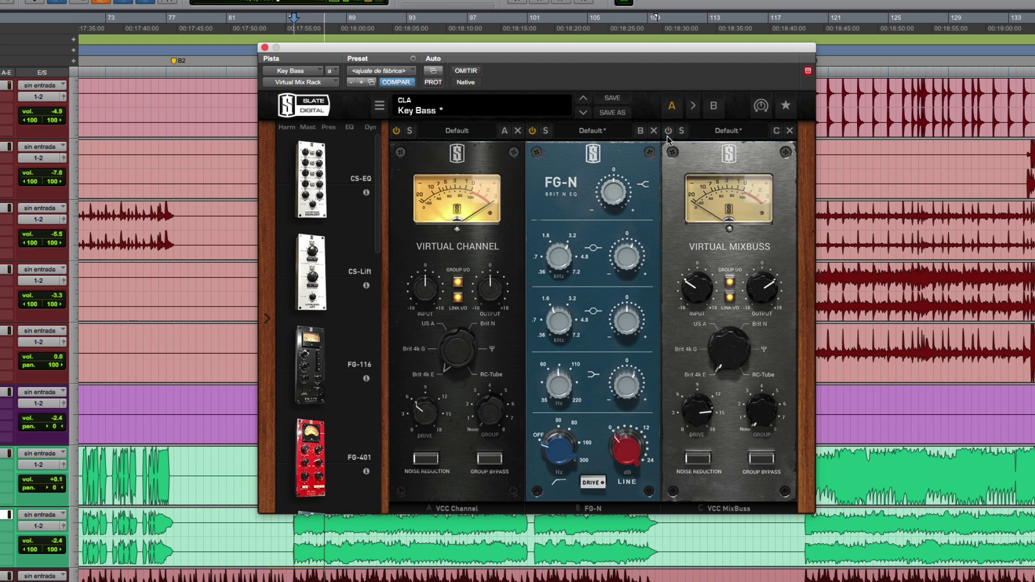
left_click(668, 136)
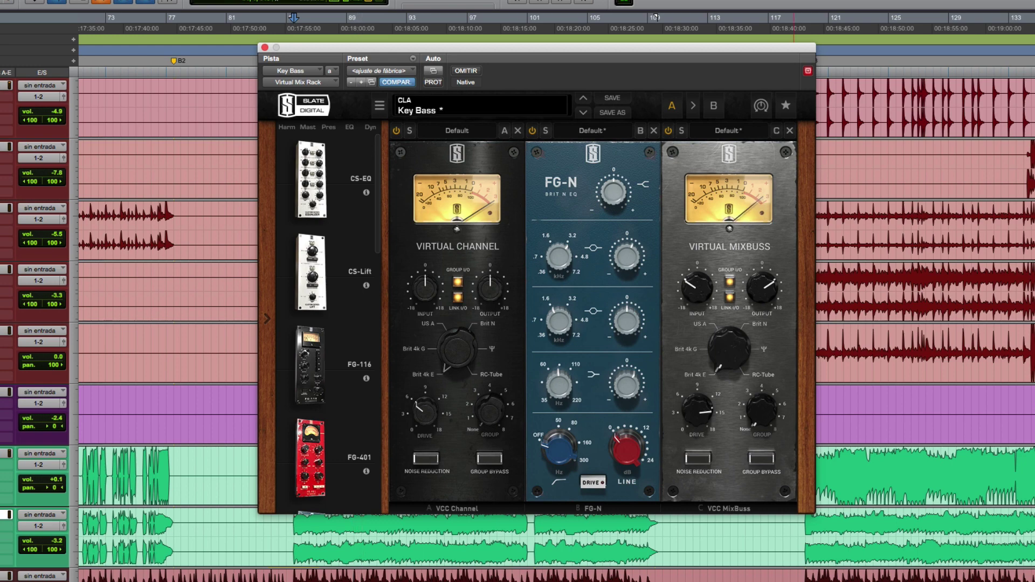
Step: Play Bass DI and Key Bass together, compare them with their inserts bypassed and active, and close the Key Bass rack
key("super+Tab")
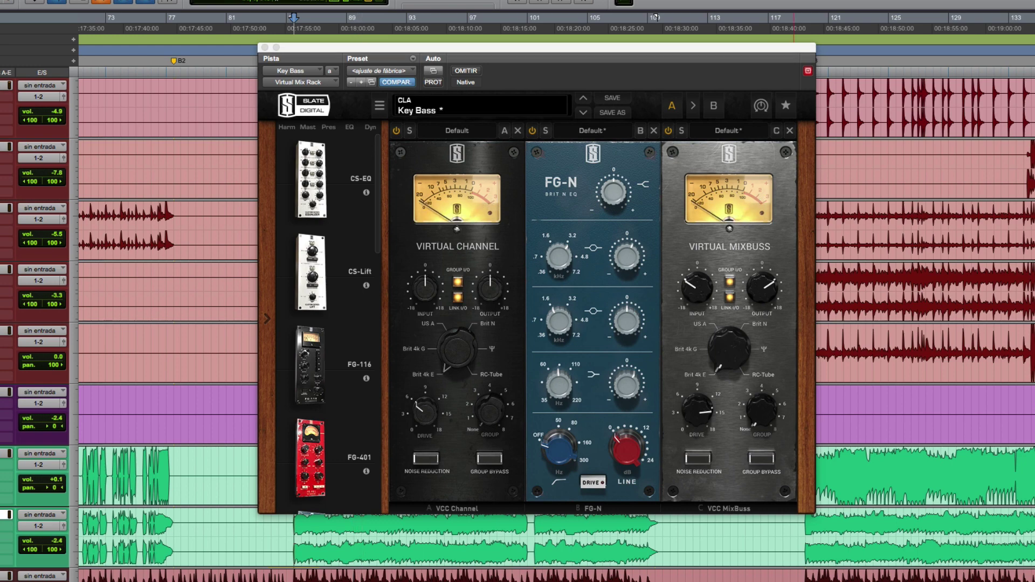
key("space")
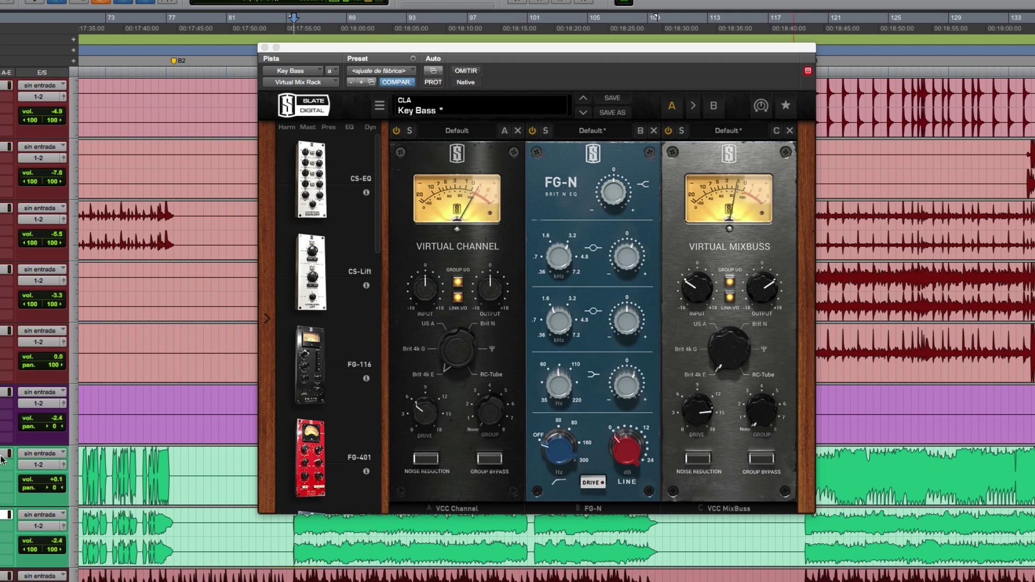
left_click(2, 456, "super")
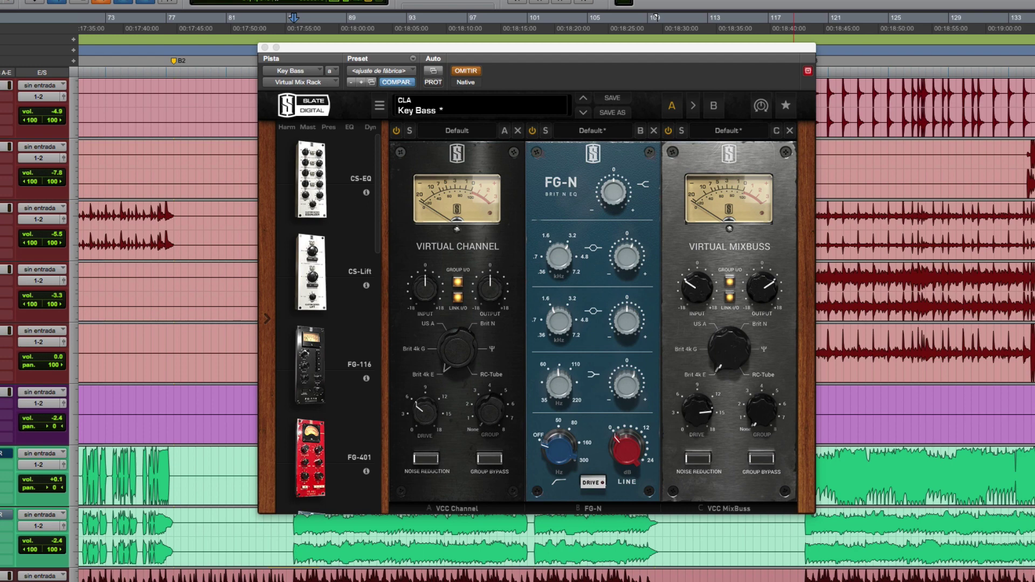
key("shift+a")
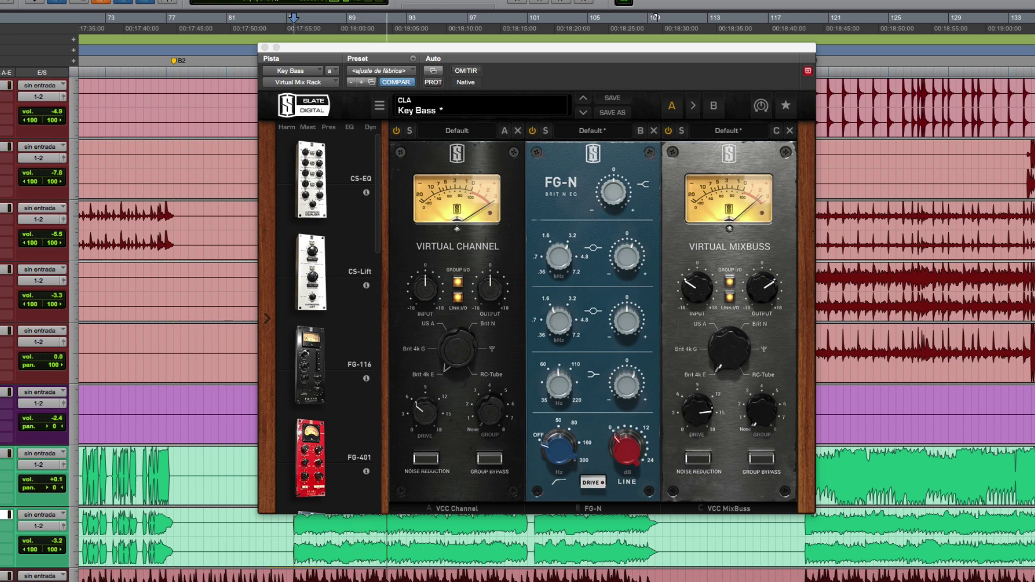
left_click(2, 515, "super")
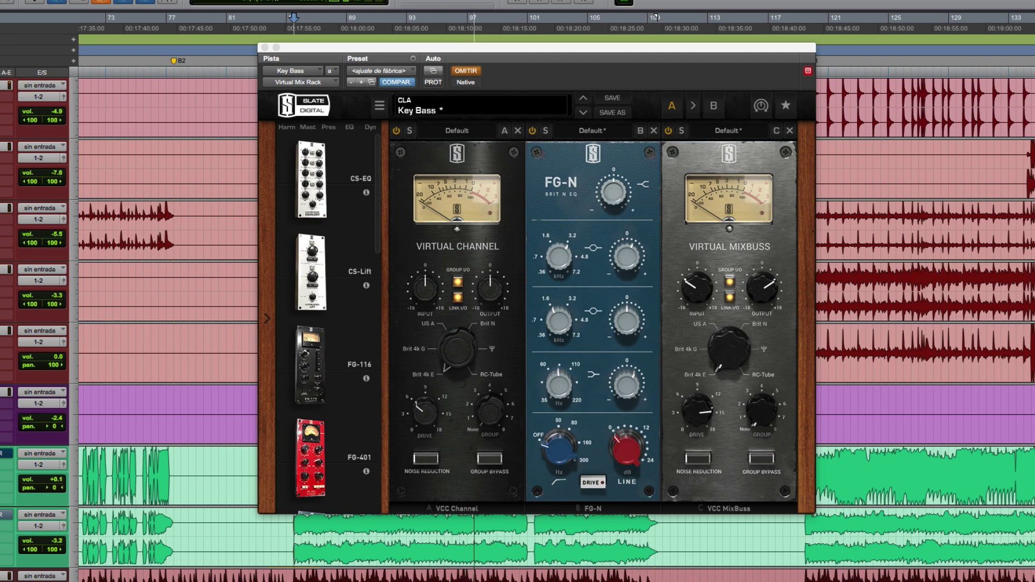
key("shift+a")
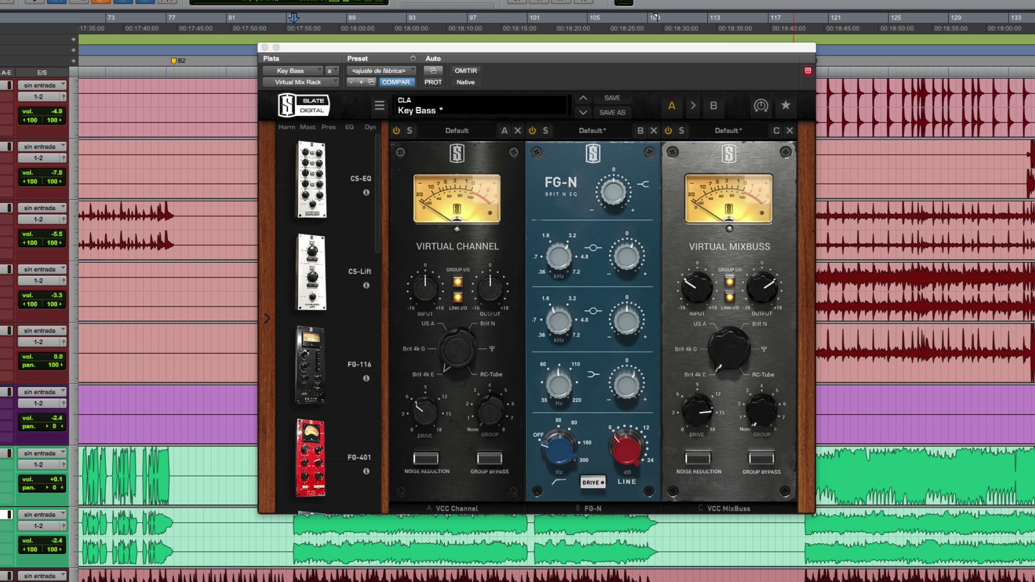
left_click(265, 47)
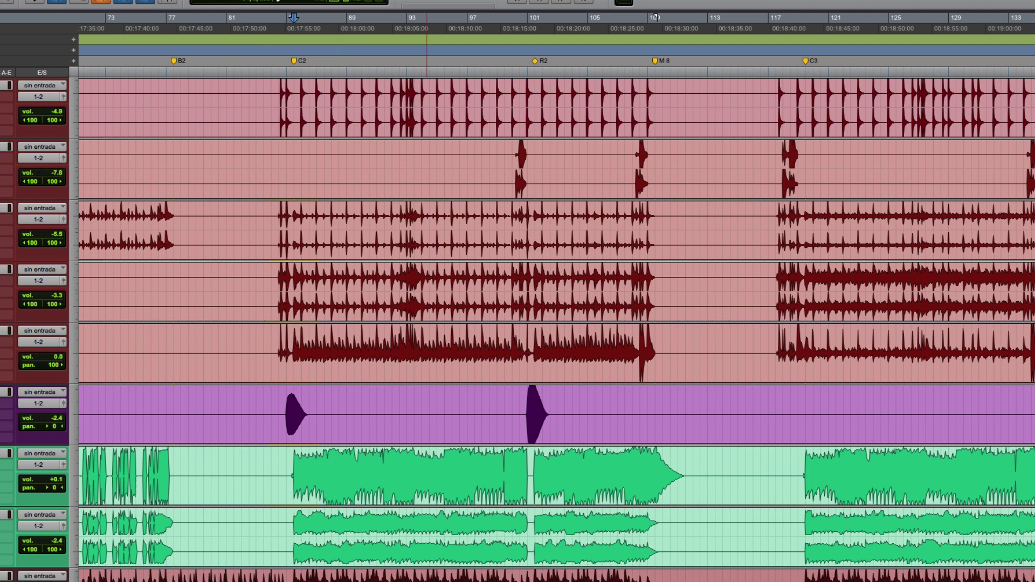